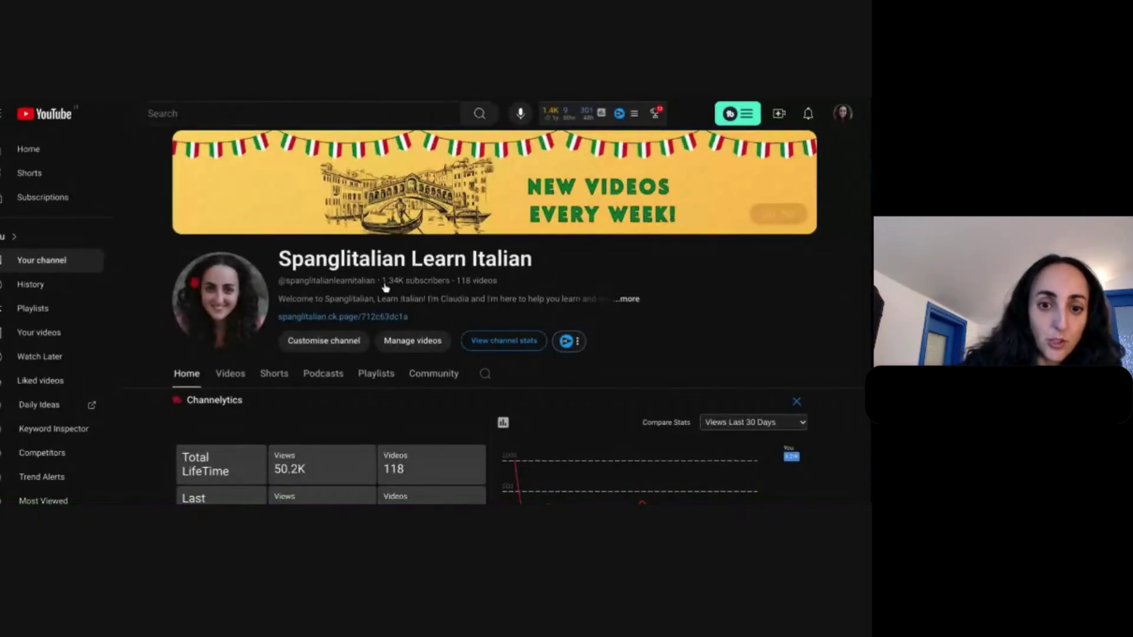
- Scroll to the For you row and open the 'Conversazione naturale in italiano' video
scroll(385, 288, down, 3)
scroll(386, 288, down, 4)
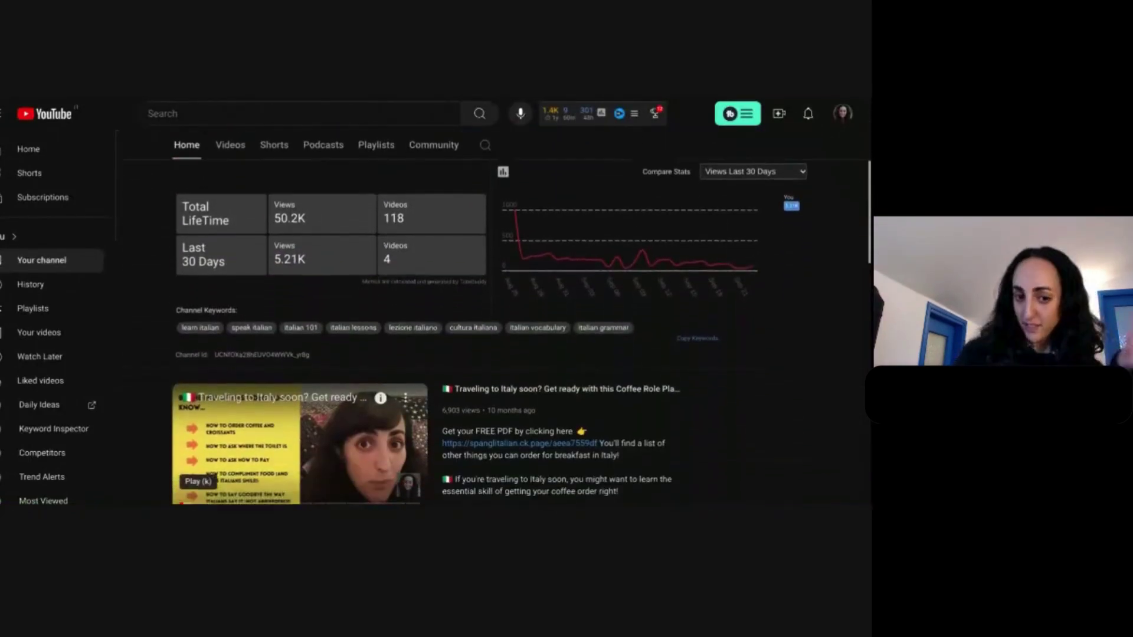
scroll(499, 333, down, 3)
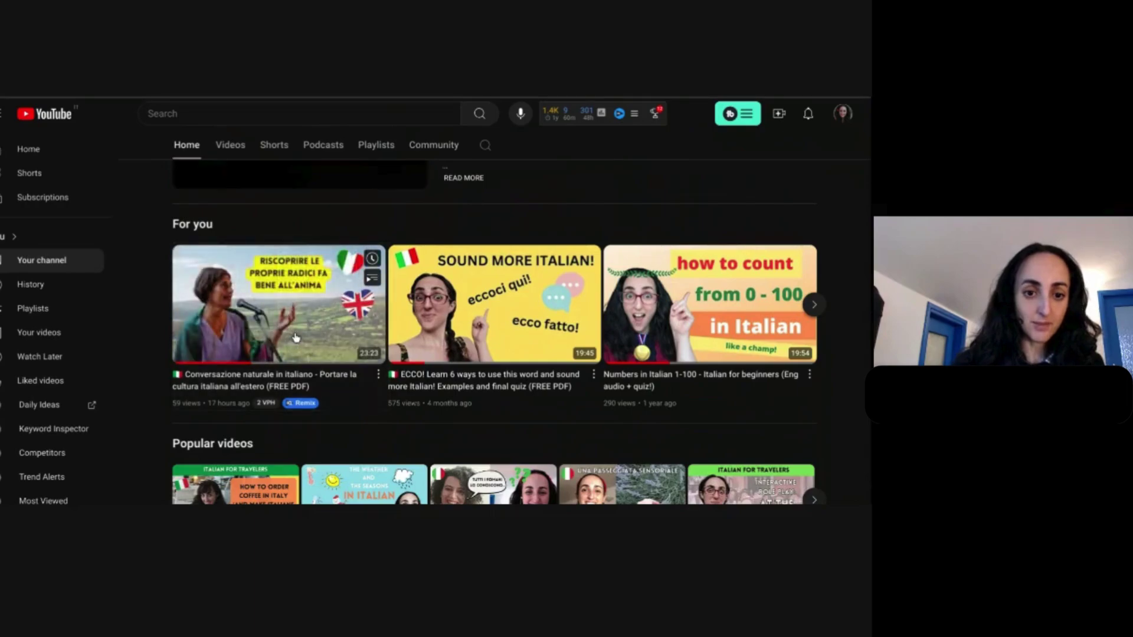
click(296, 337)
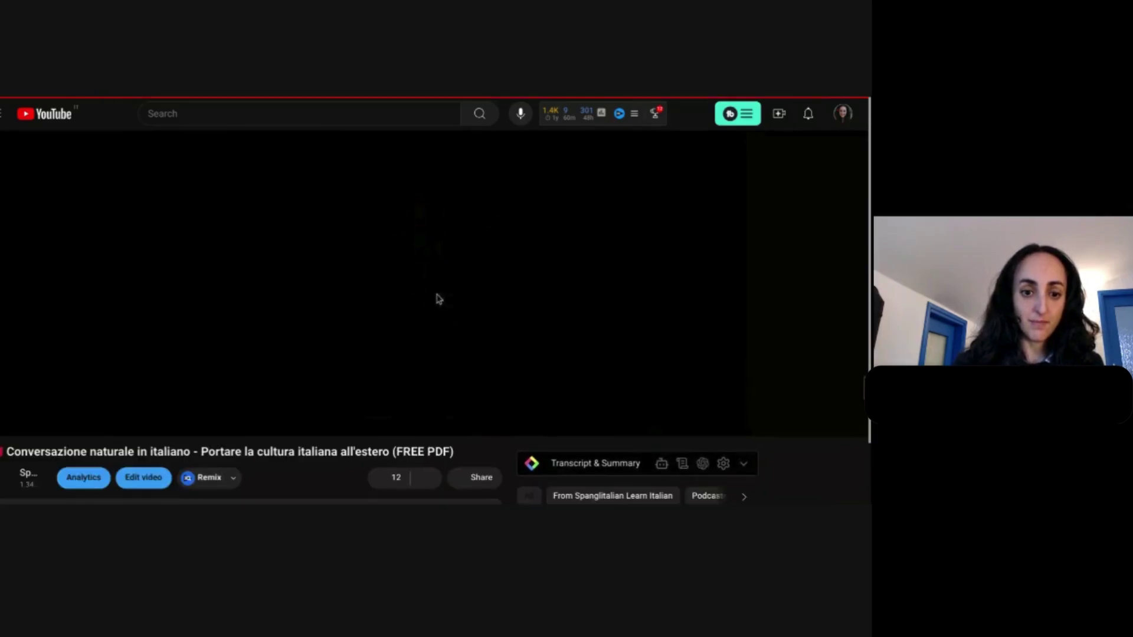
- Play the conversation video and toggle Italian subtitles on and off, ending with them off
click(408, 300)
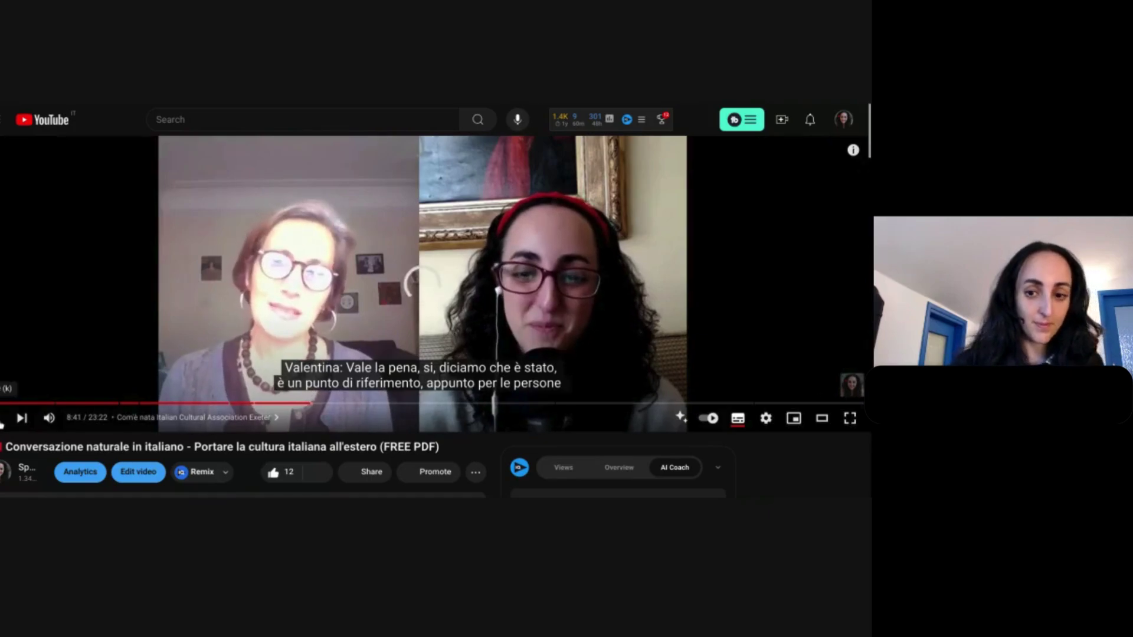
click(738, 419)
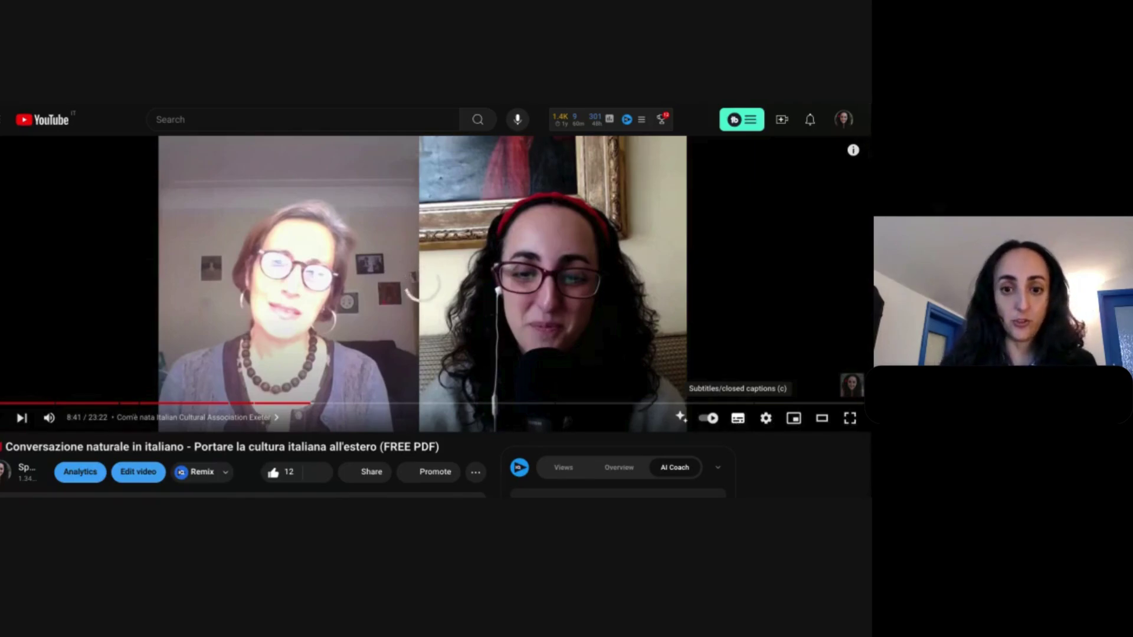
click(737, 420)
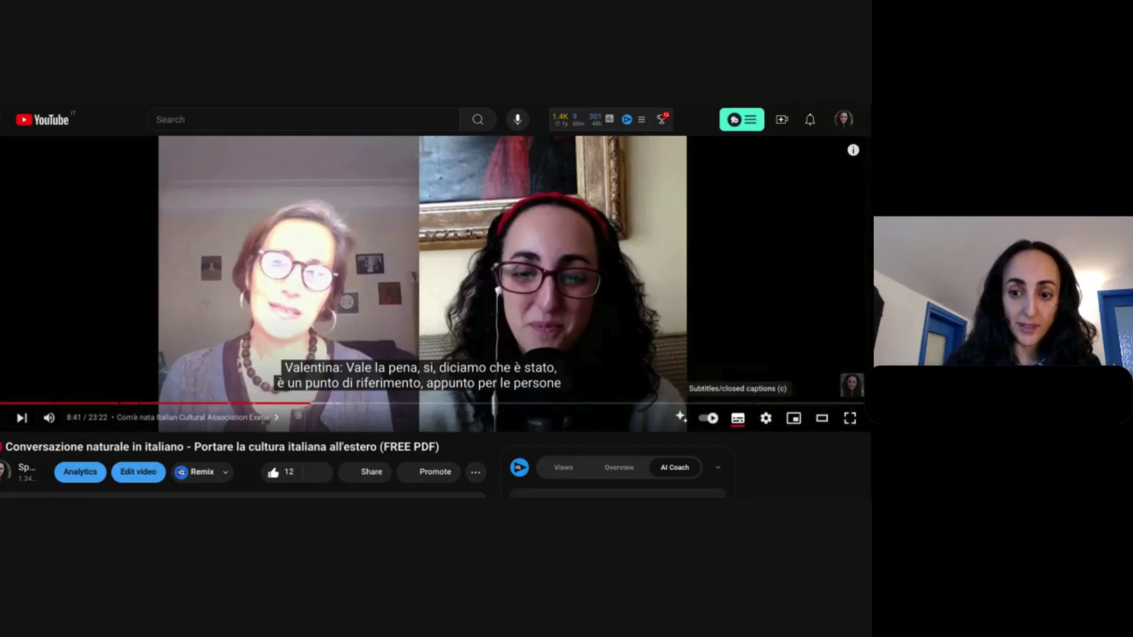
click(740, 421)
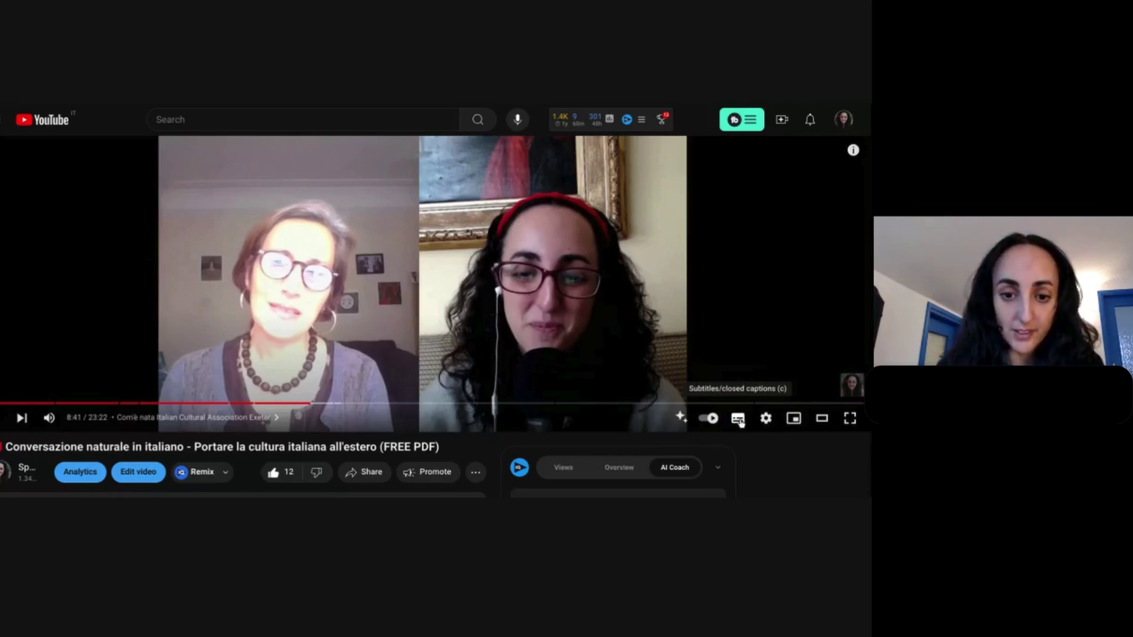
click(740, 421)
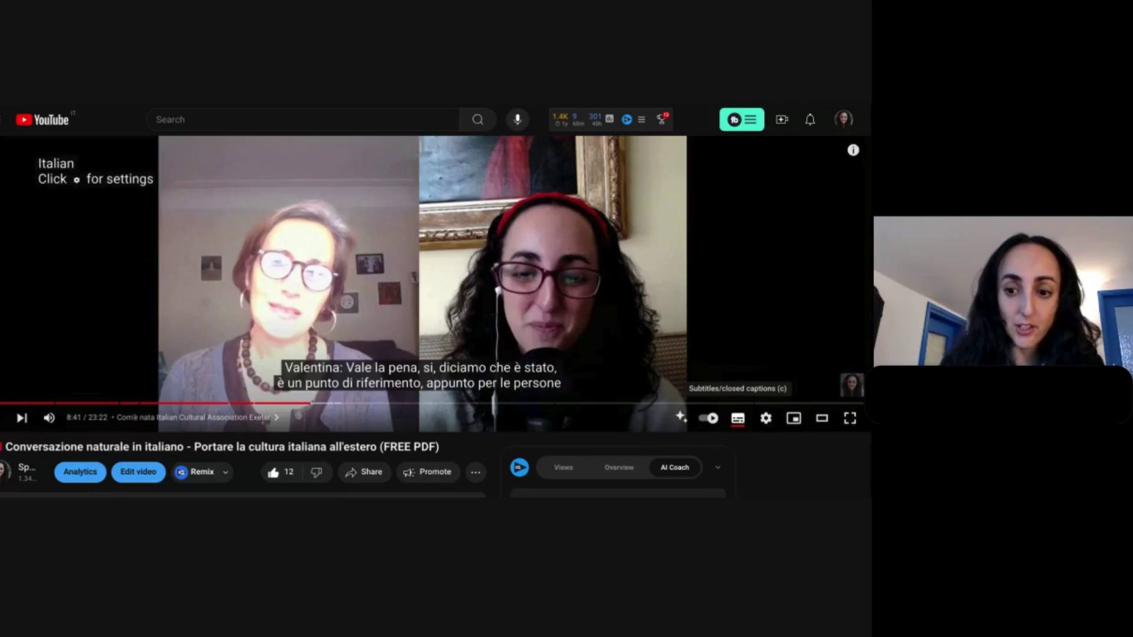
click(740, 420)
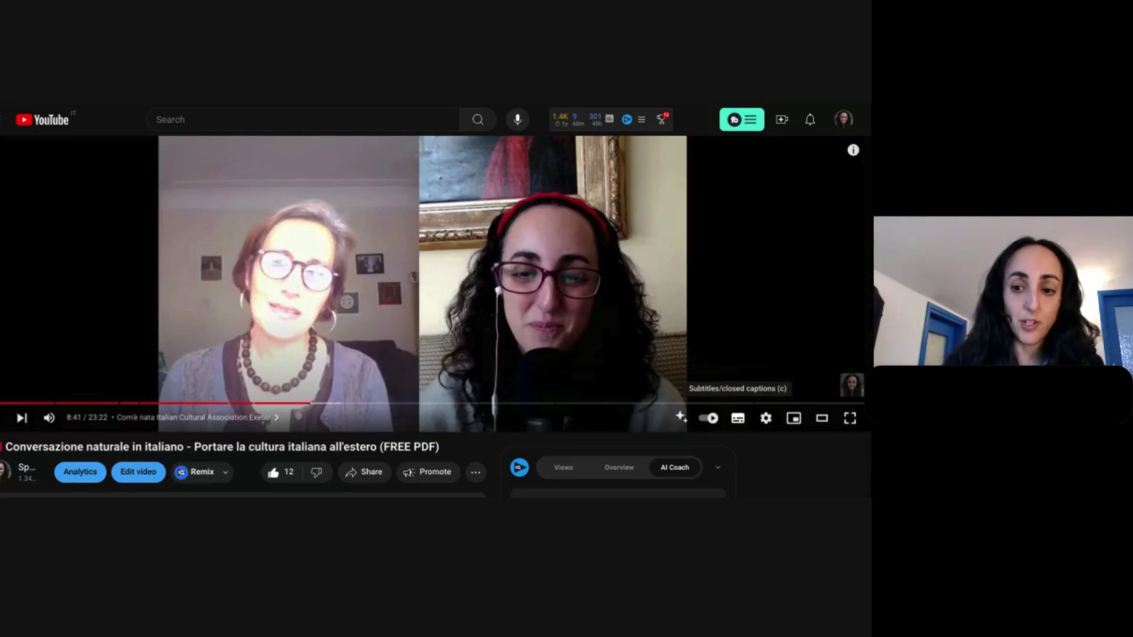
- Turn on Italian subtitles from the player's Subtitles/CC settings
click(767, 420)
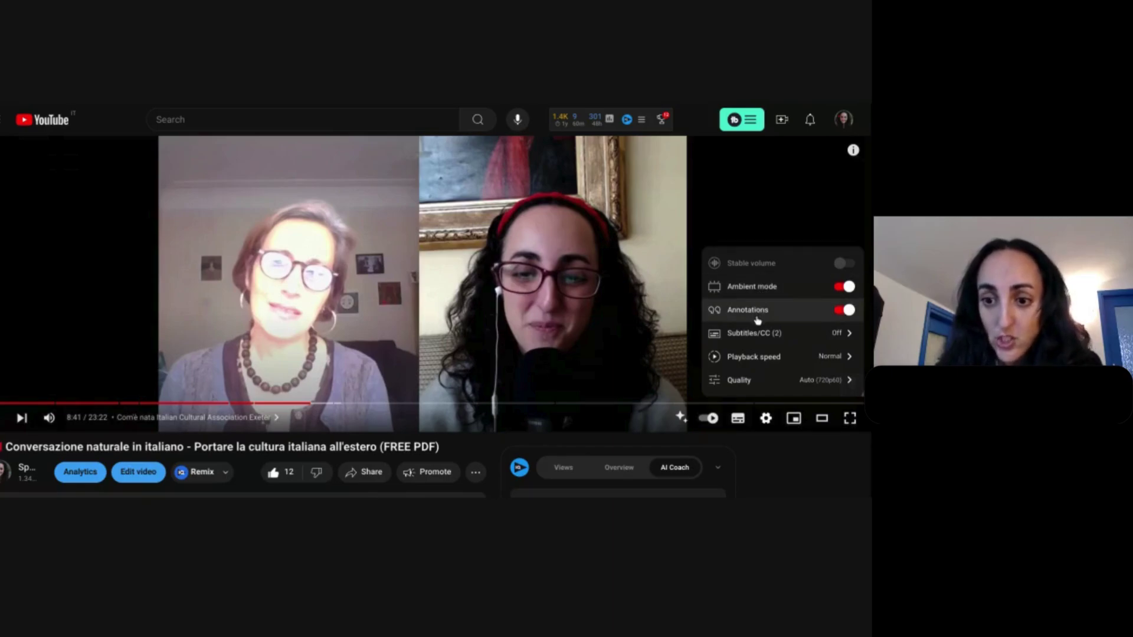
click(802, 338)
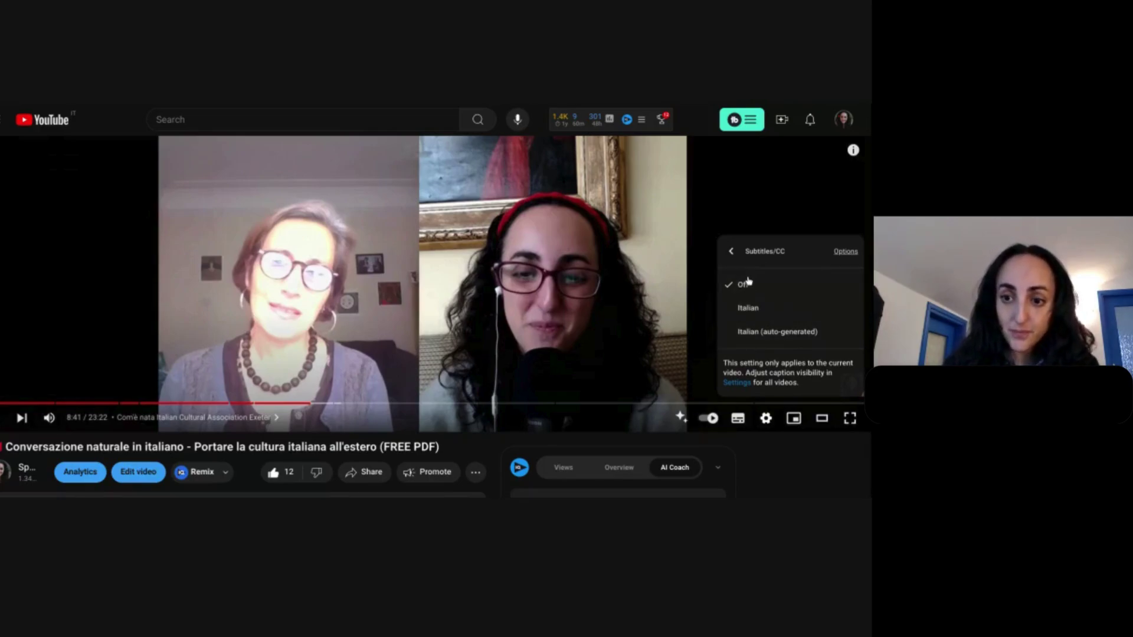
click(747, 309)
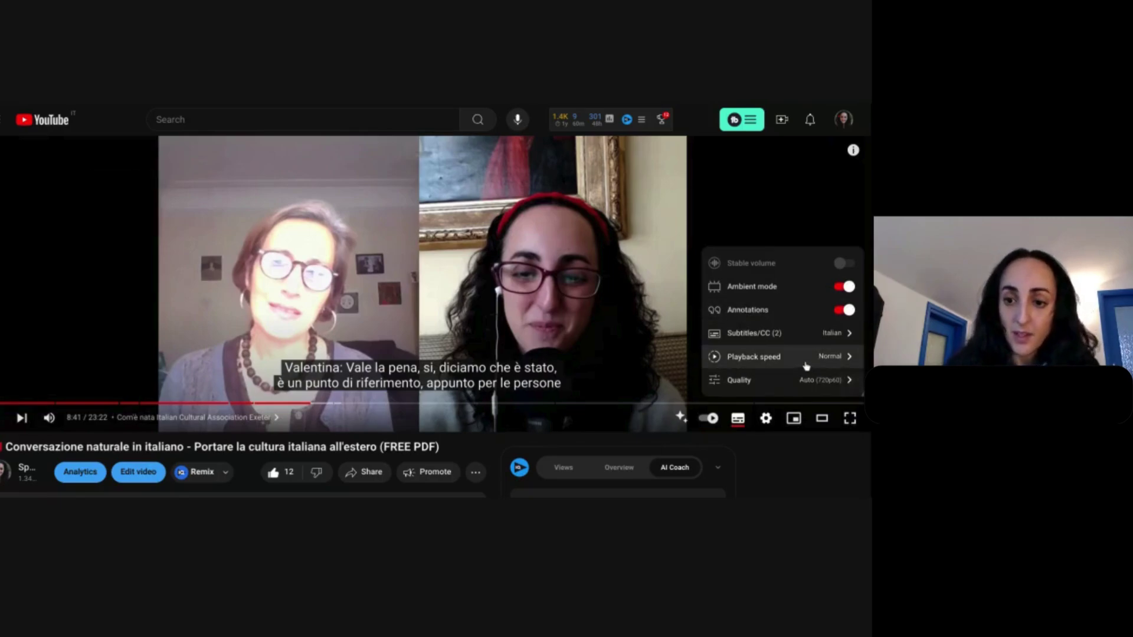
- Auto-translate the Italian subtitles, picking Afrikaans from the language list
click(842, 339)
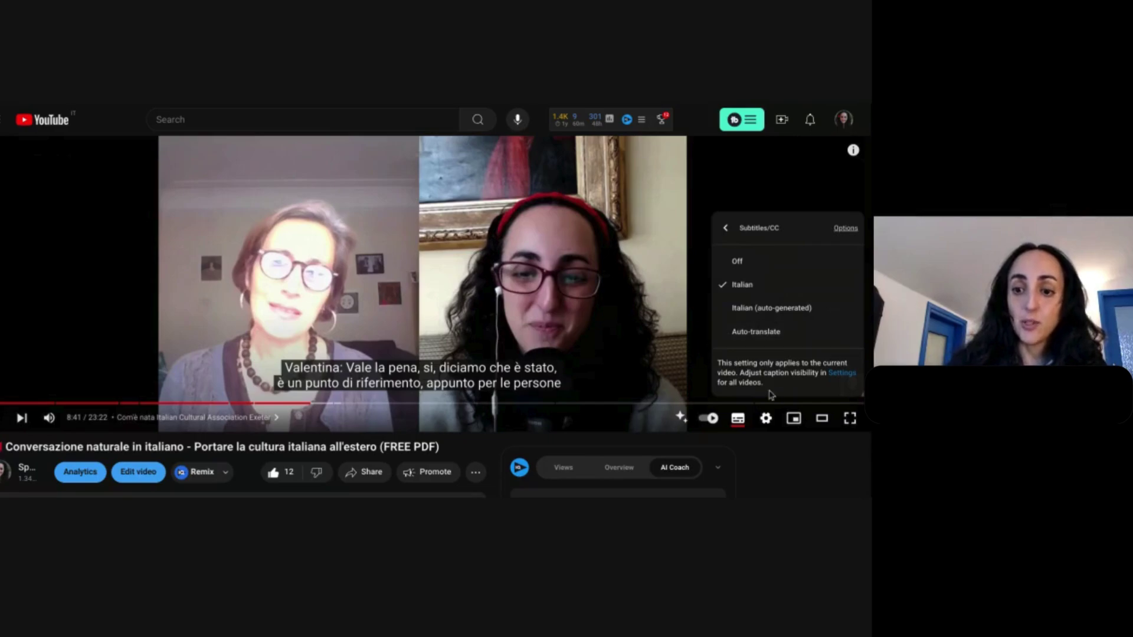
click(761, 334)
scroll(756, 291, down, 3)
scroll(755, 291, down, 3)
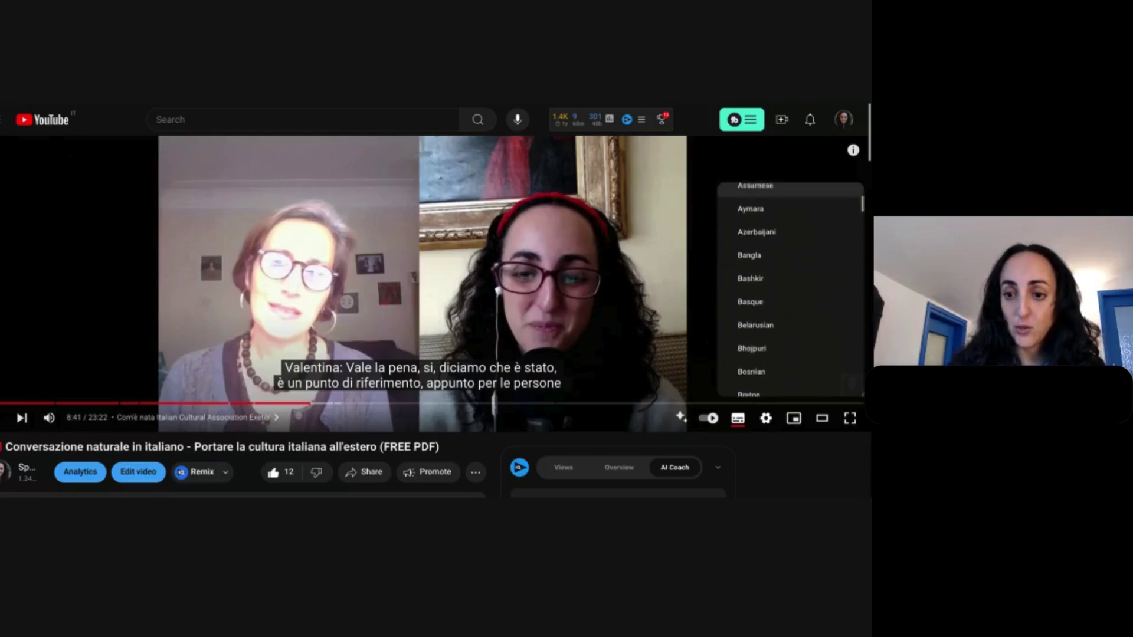
scroll(761, 260, down, 4)
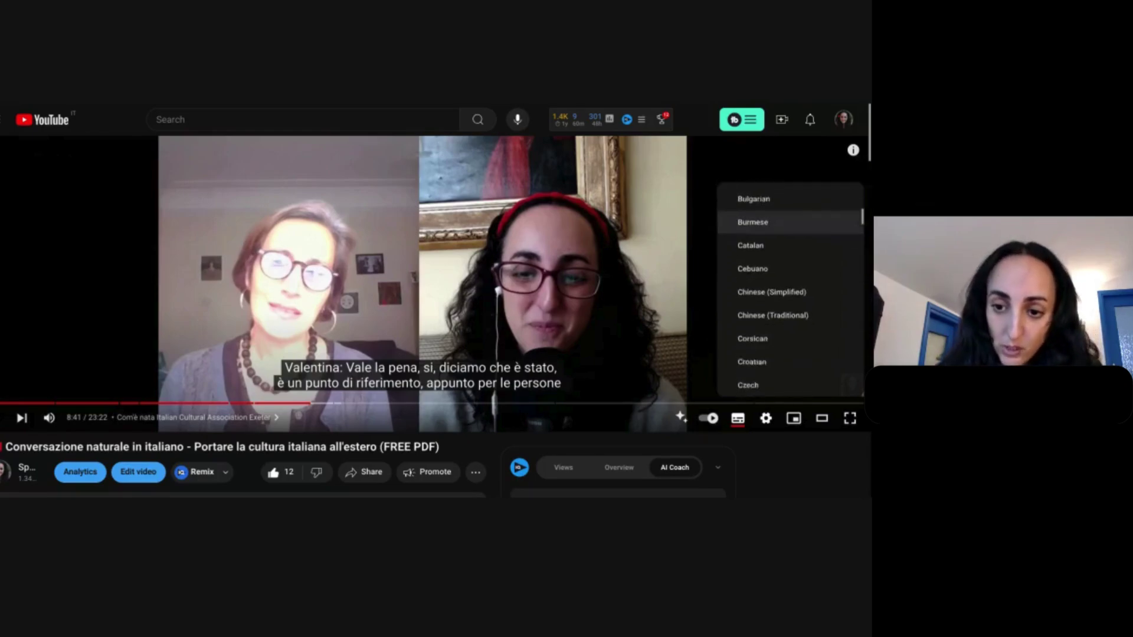
scroll(756, 291, down, 3)
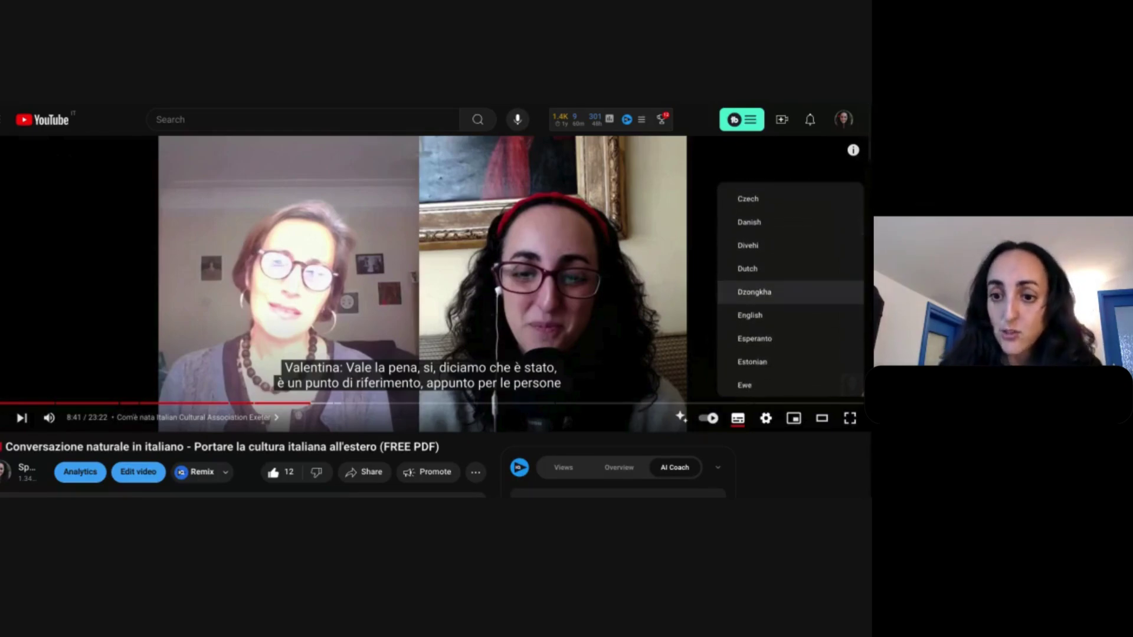
scroll(755, 291, down, 1)
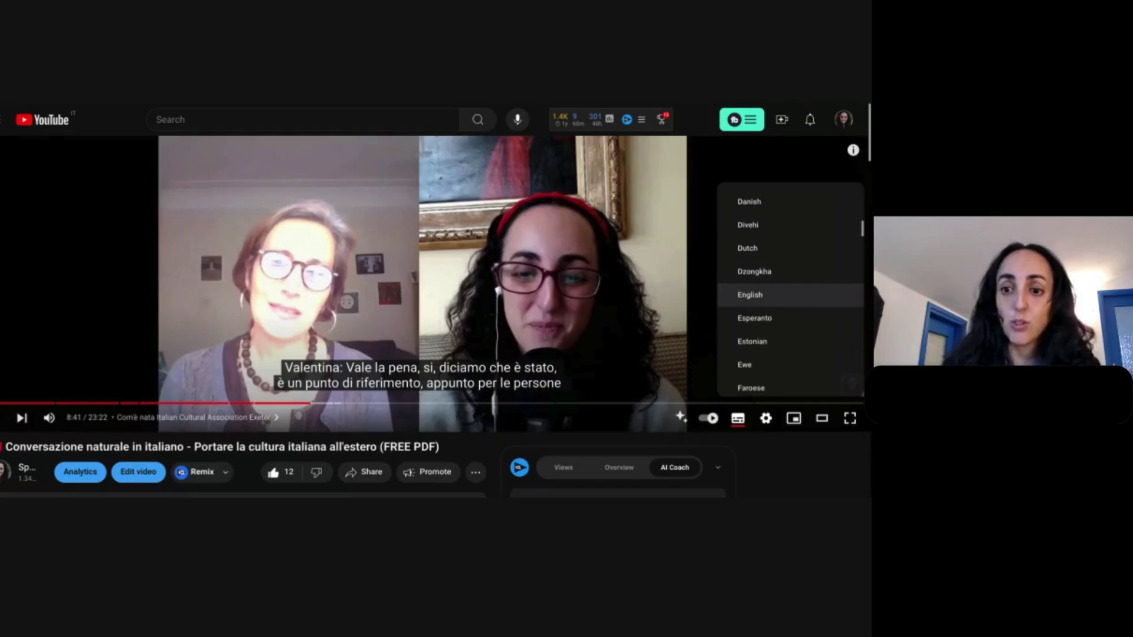
click(753, 299)
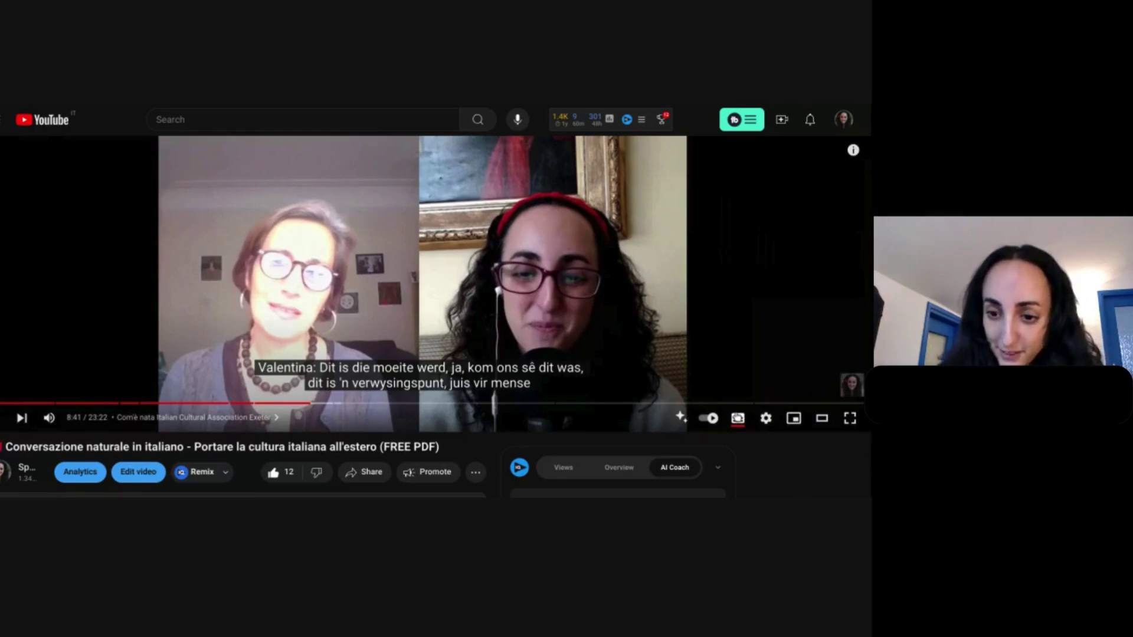
- Switch the auto-translated subtitles to English, then turn captions off
click(737, 419)
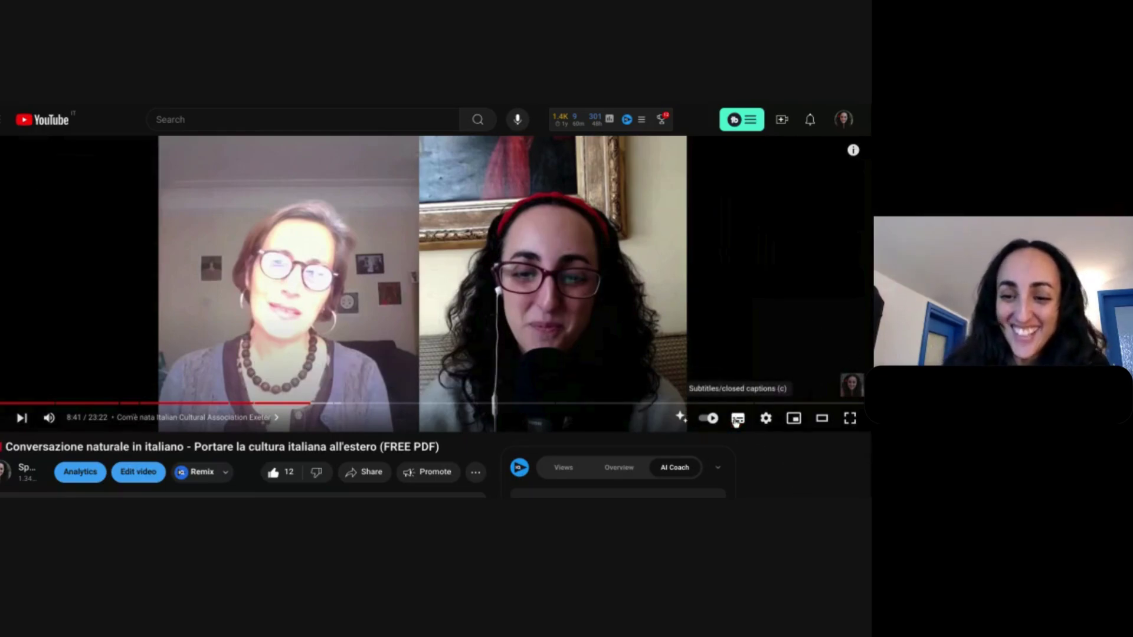
click(737, 419)
click(766, 420)
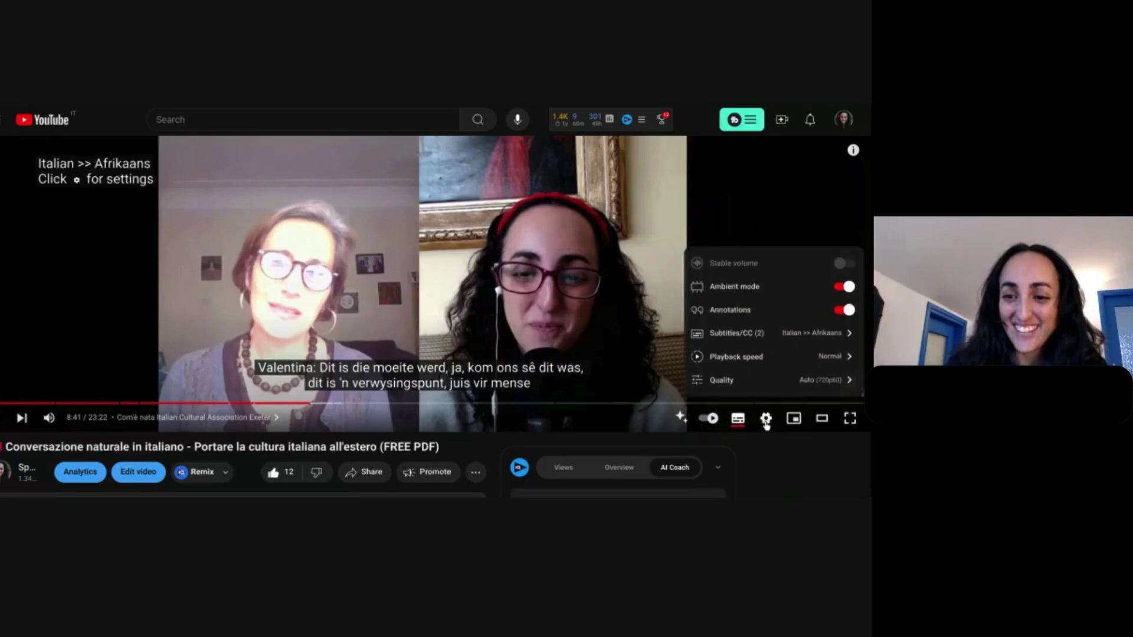
click(786, 333)
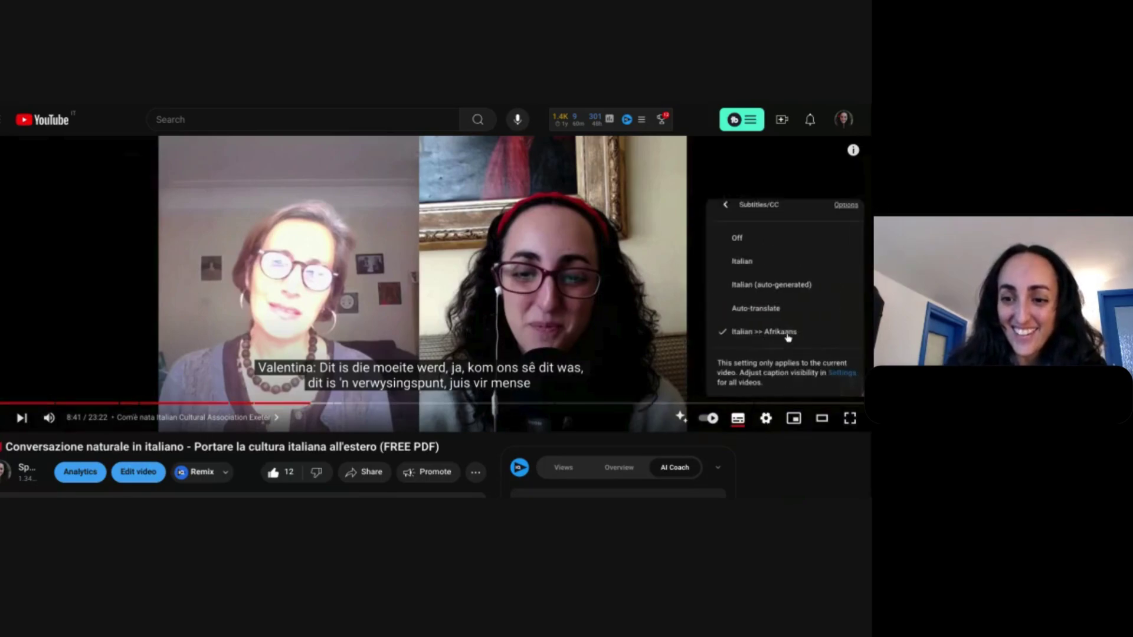
click(762, 308)
scroll(751, 330, down, 3)
scroll(752, 340, down, 4)
scroll(754, 341, down, 4)
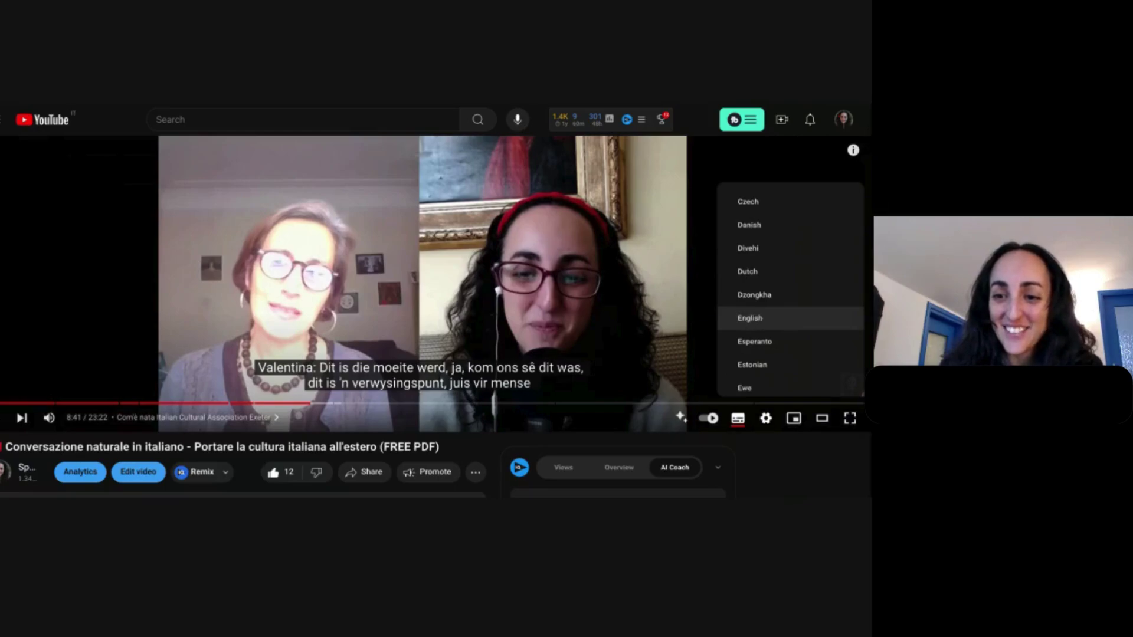
click(749, 318)
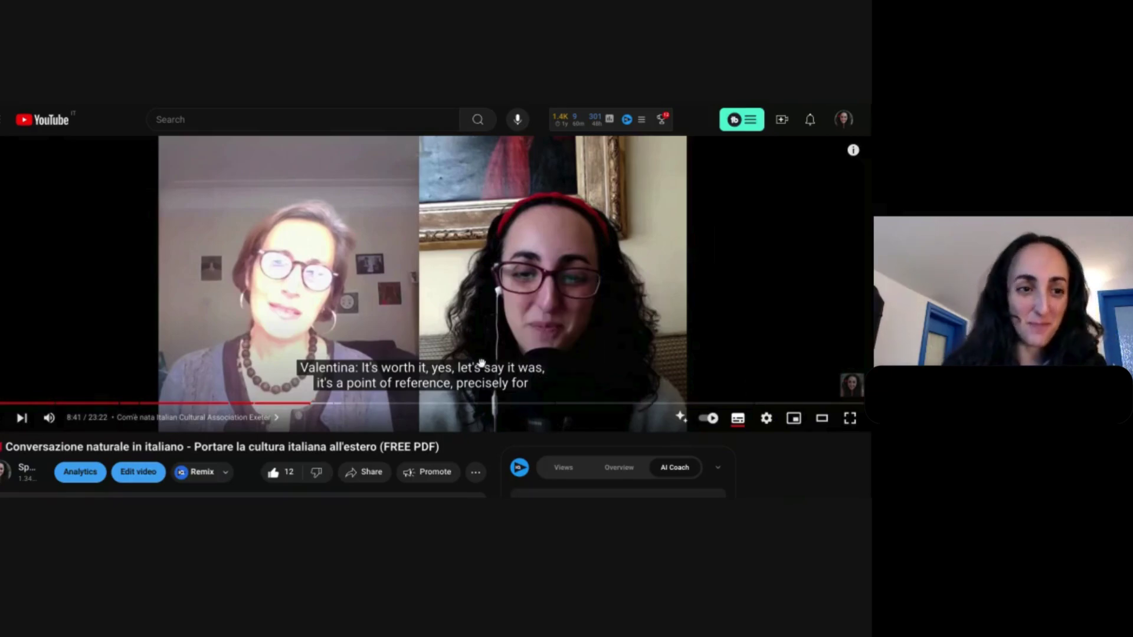
click(737, 425)
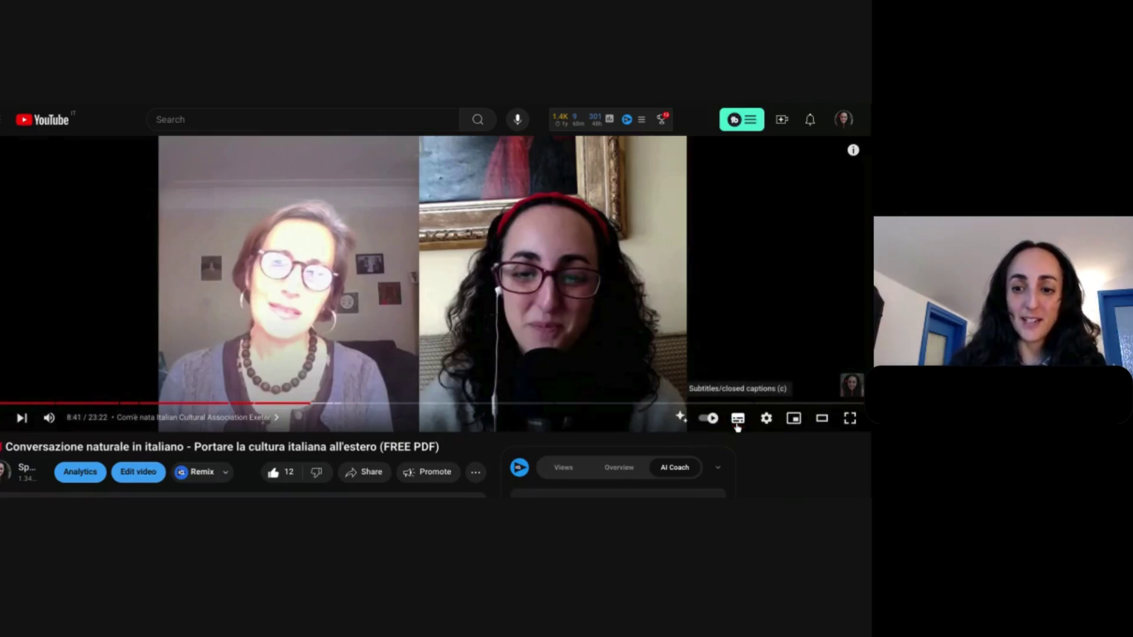
- Set the playback speed to 0.75 and resume playback
click(767, 419)
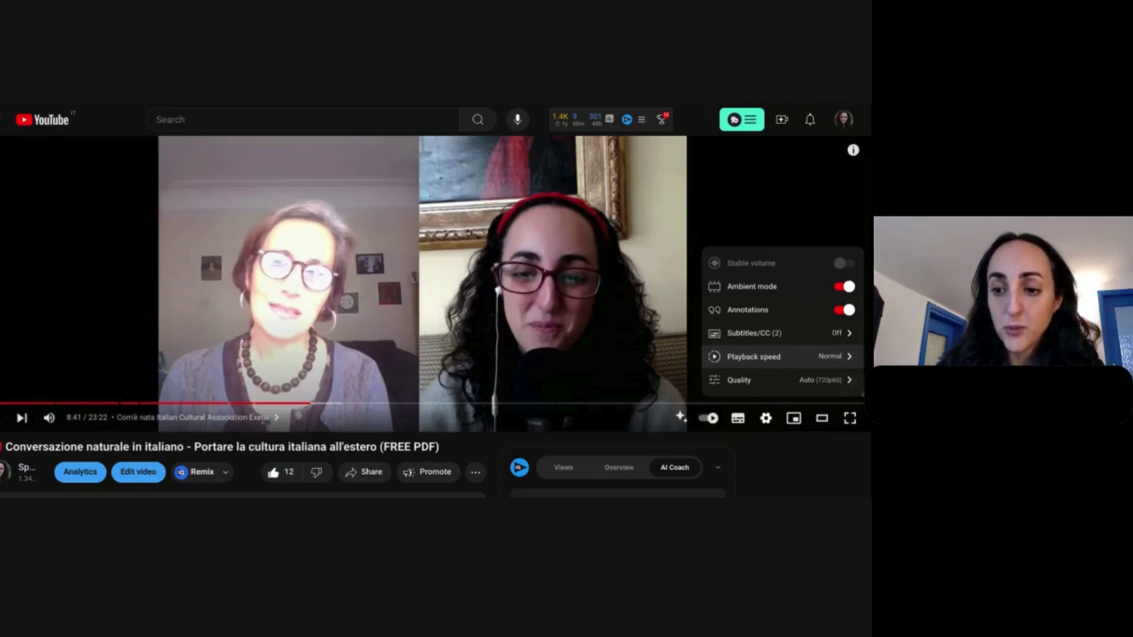
click(842, 361)
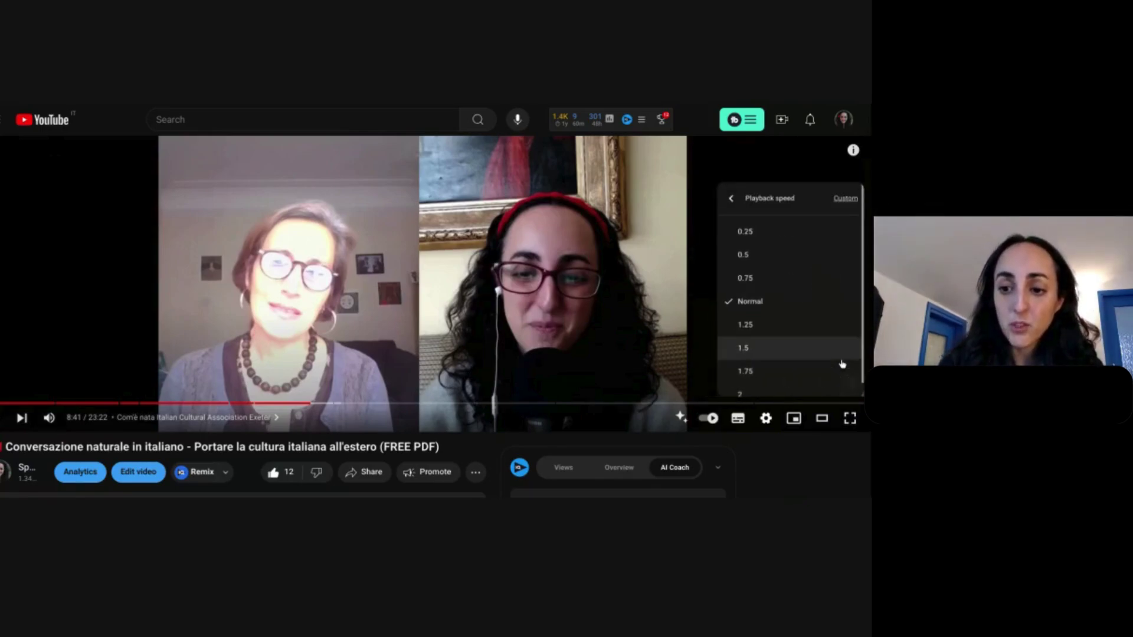
click(750, 280)
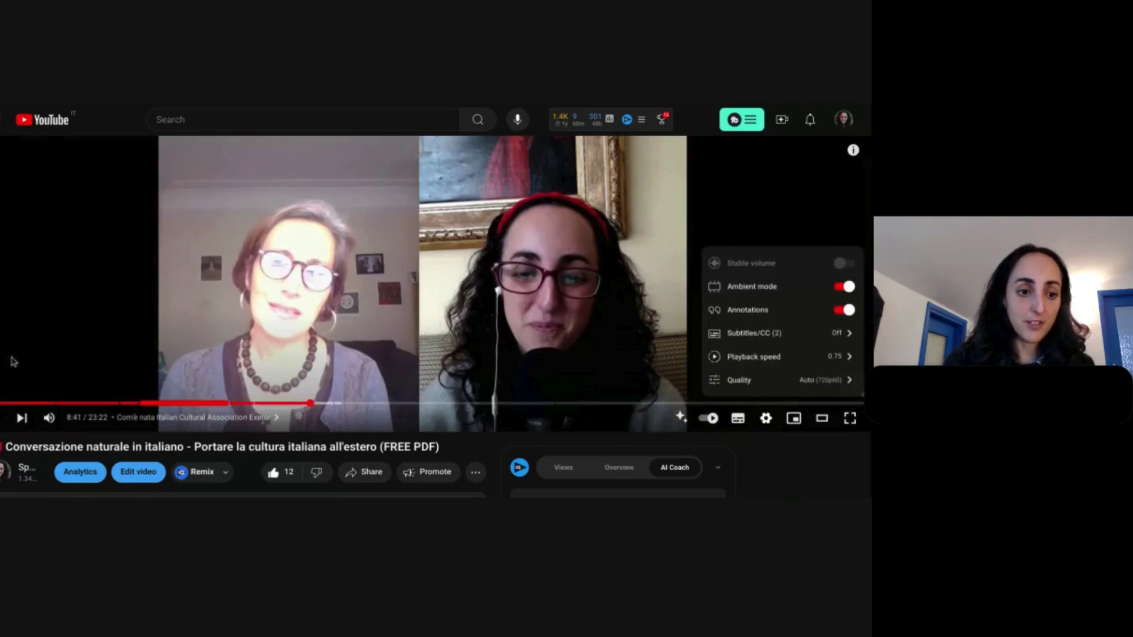
click(1, 418)
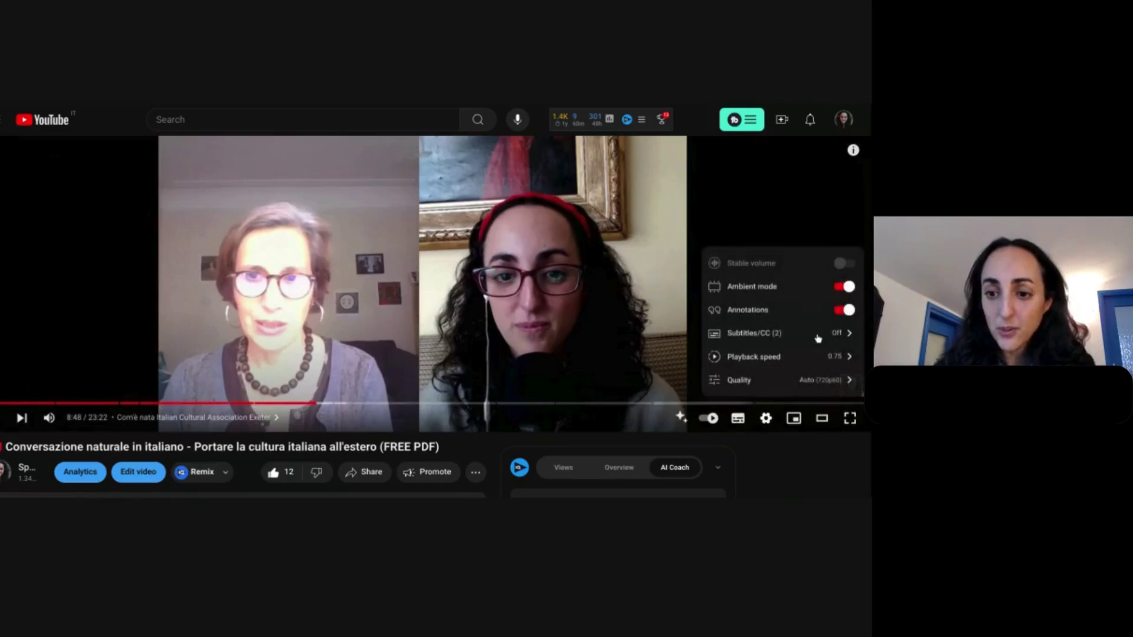
- Reduce the playback speed further to 0.5
click(836, 358)
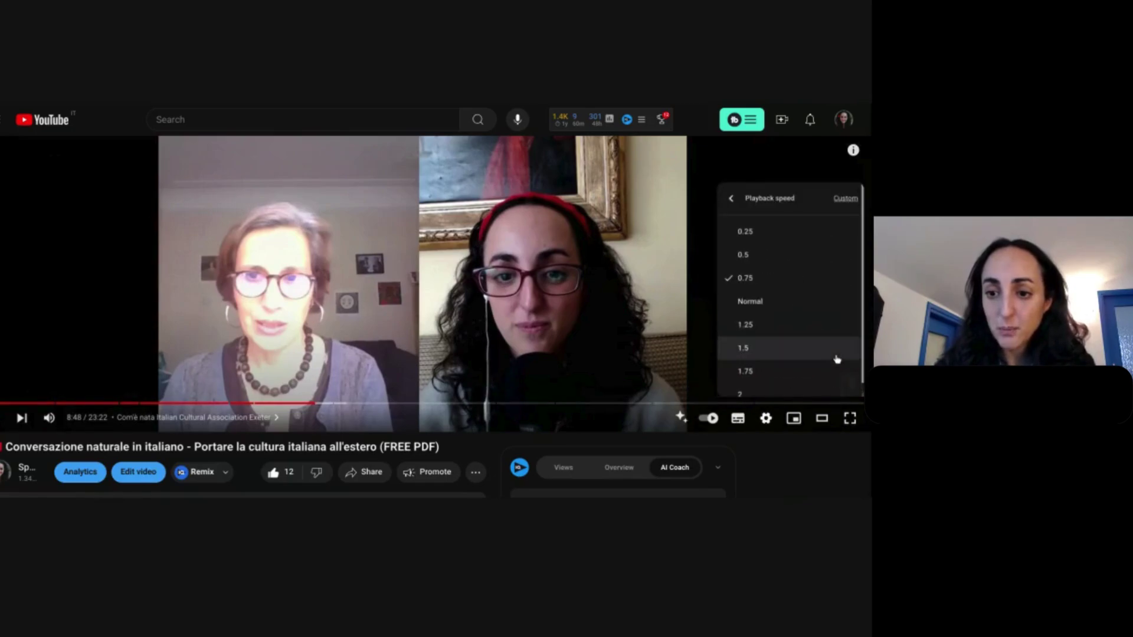
click(743, 256)
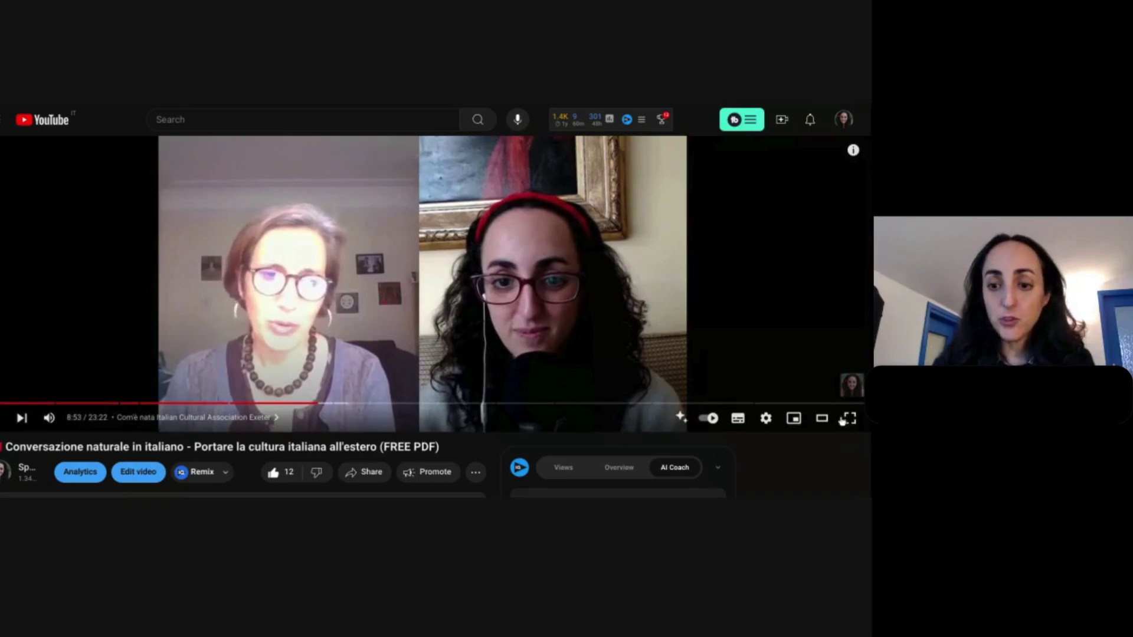
click(767, 420)
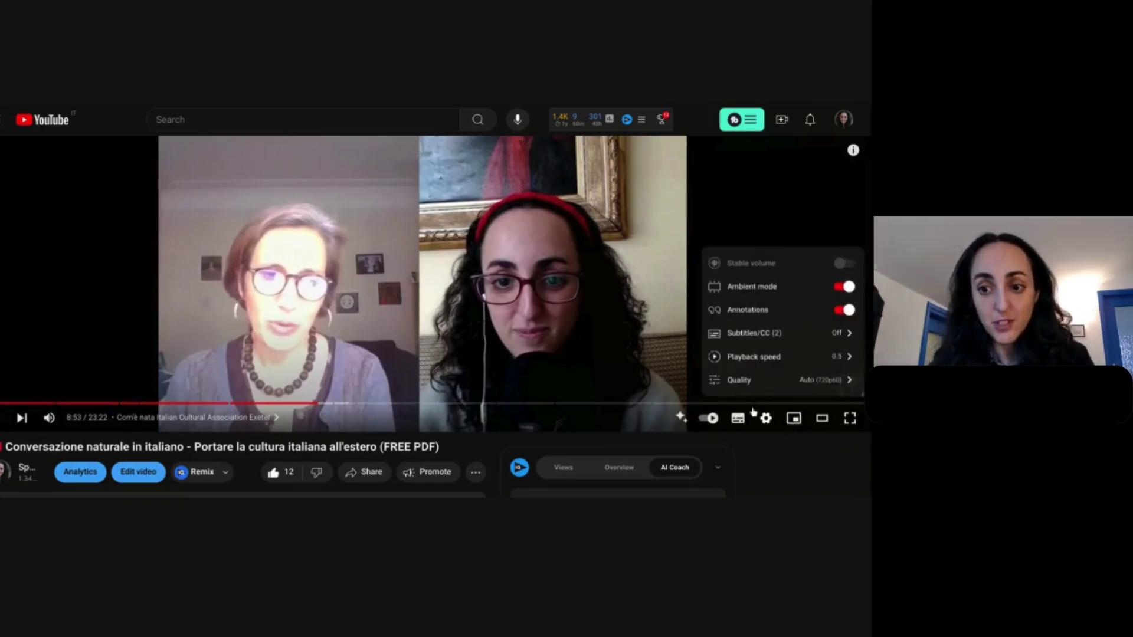
- Switch to the phone's YouTube app and turn on Italian subtitles for the same video
click(855, 359)
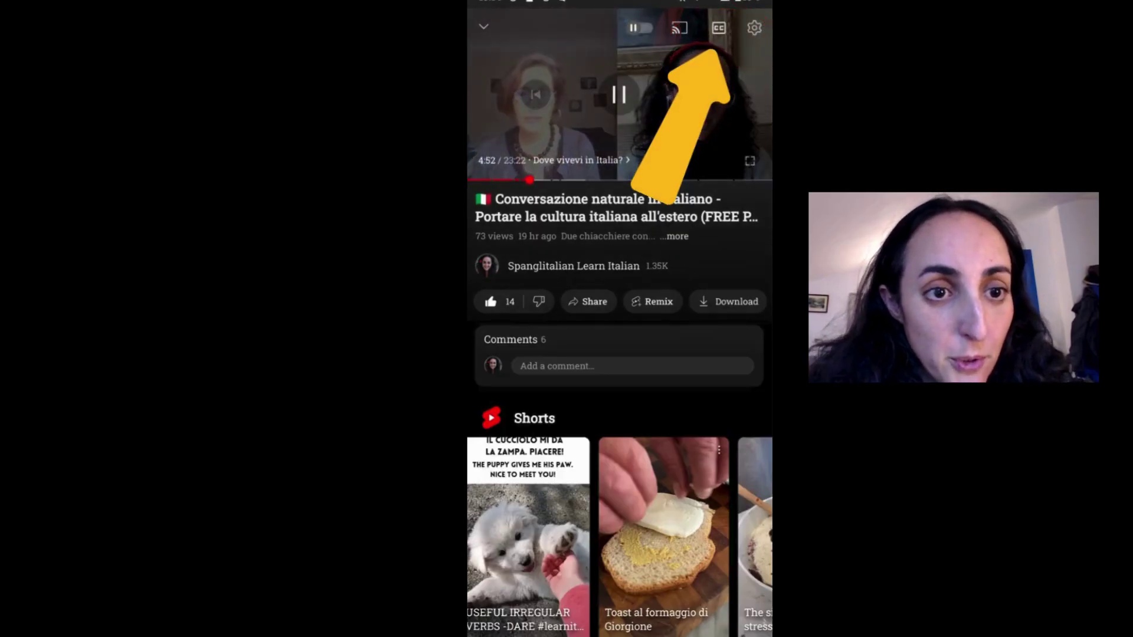
click(719, 28)
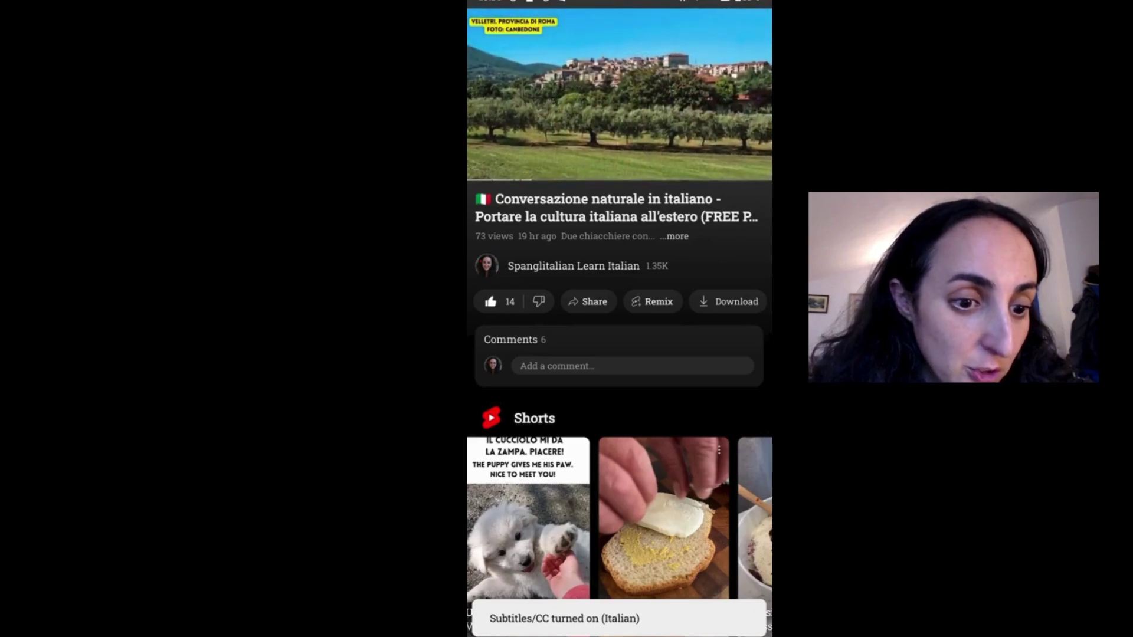
- Toggle the phone app's subtitles off, then back on in Italian
click(619, 94)
click(719, 28)
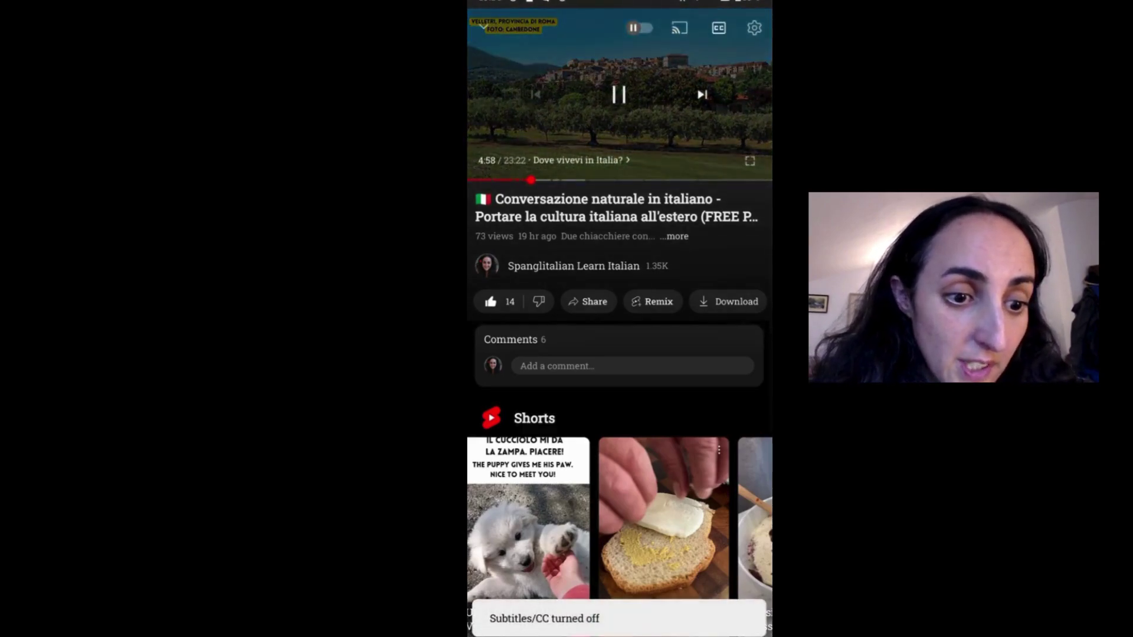
click(619, 94)
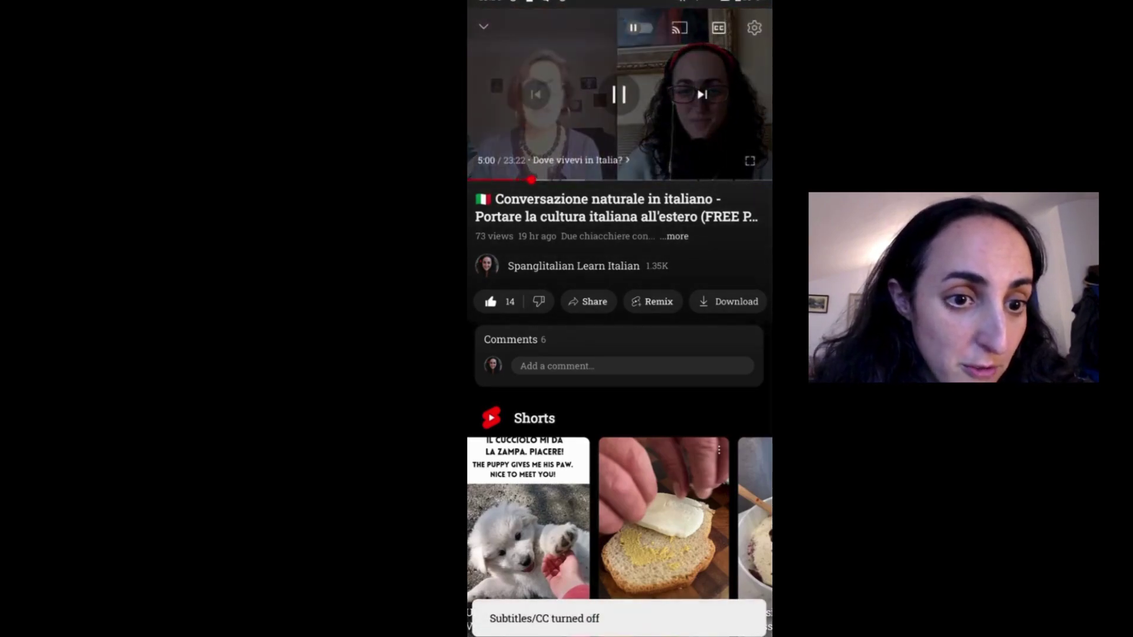
click(719, 28)
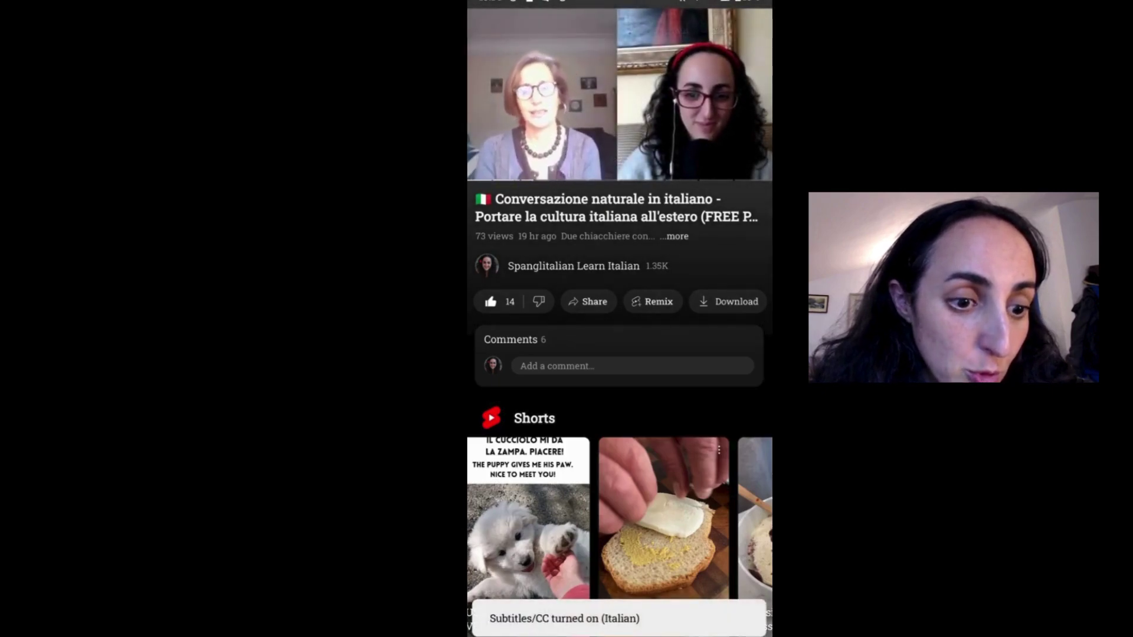
- Auto-translate the captions into English and set playback speed to 0.75x
click(619, 95)
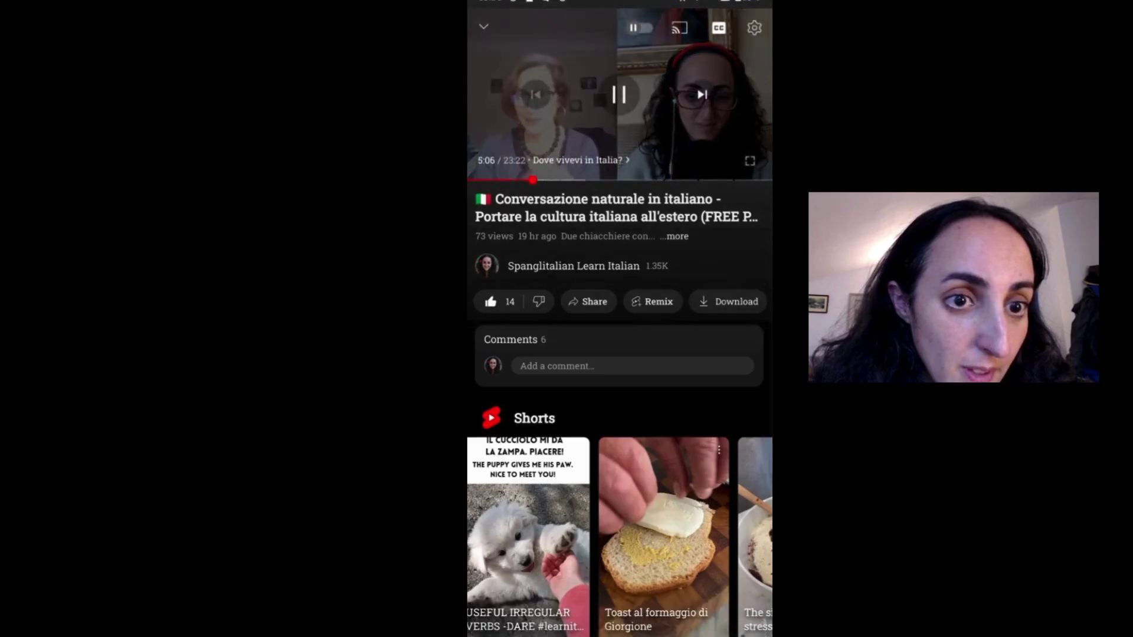
click(755, 28)
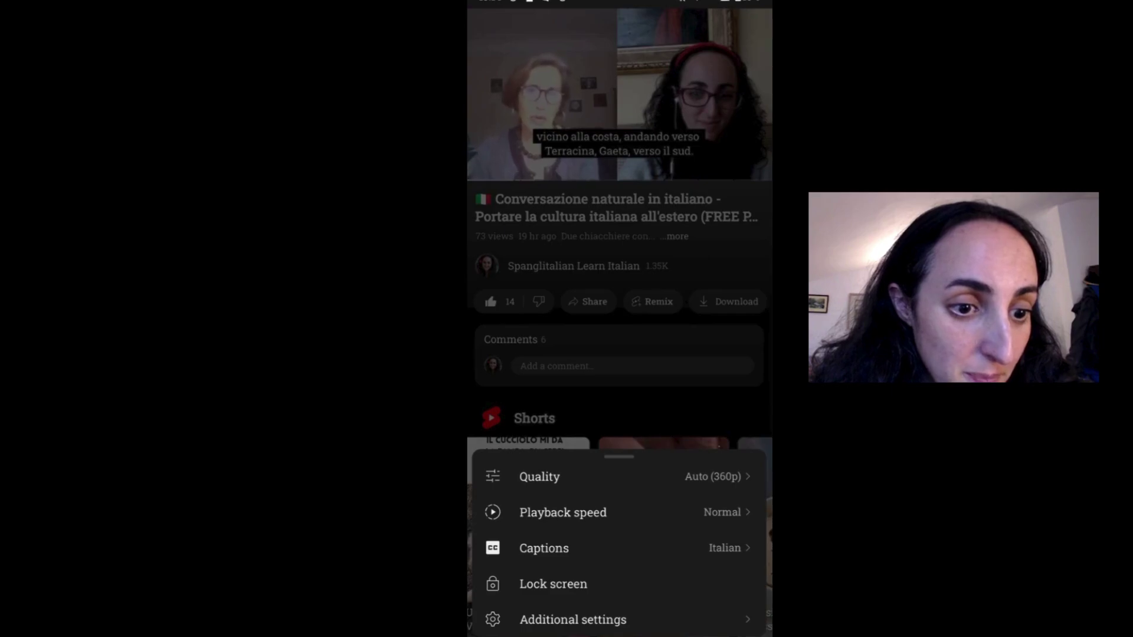
click(543, 549)
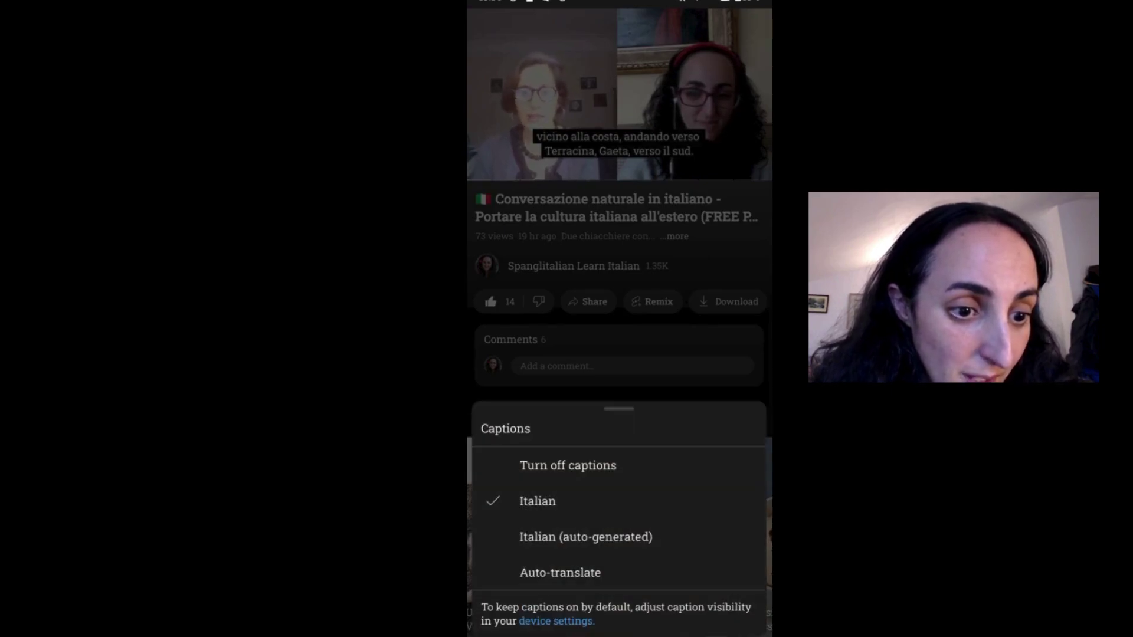
click(560, 573)
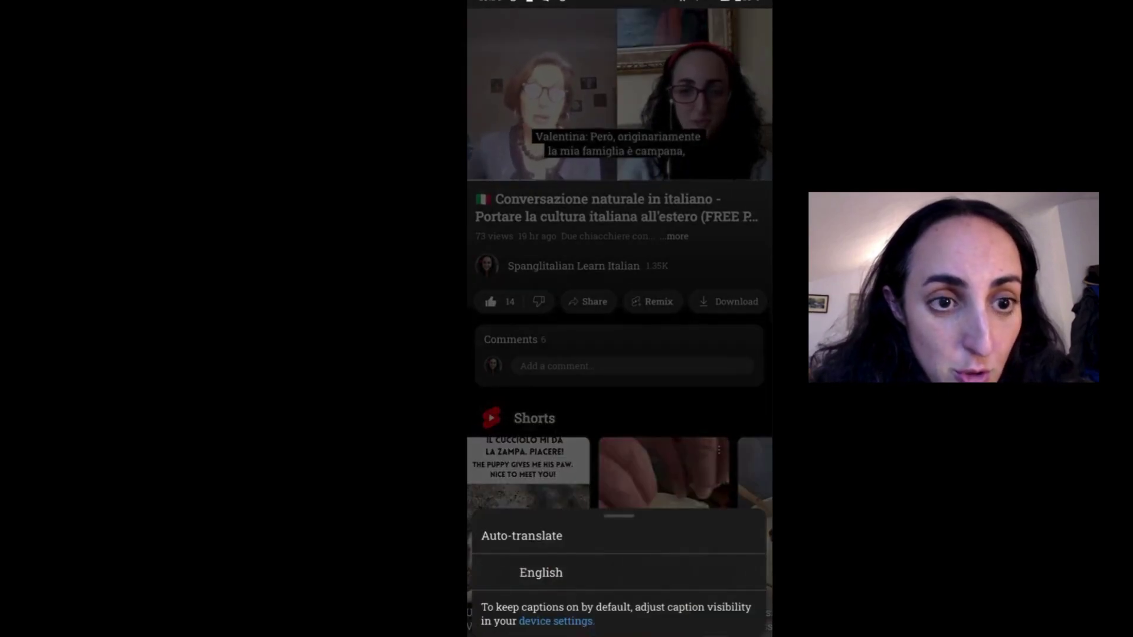
click(541, 573)
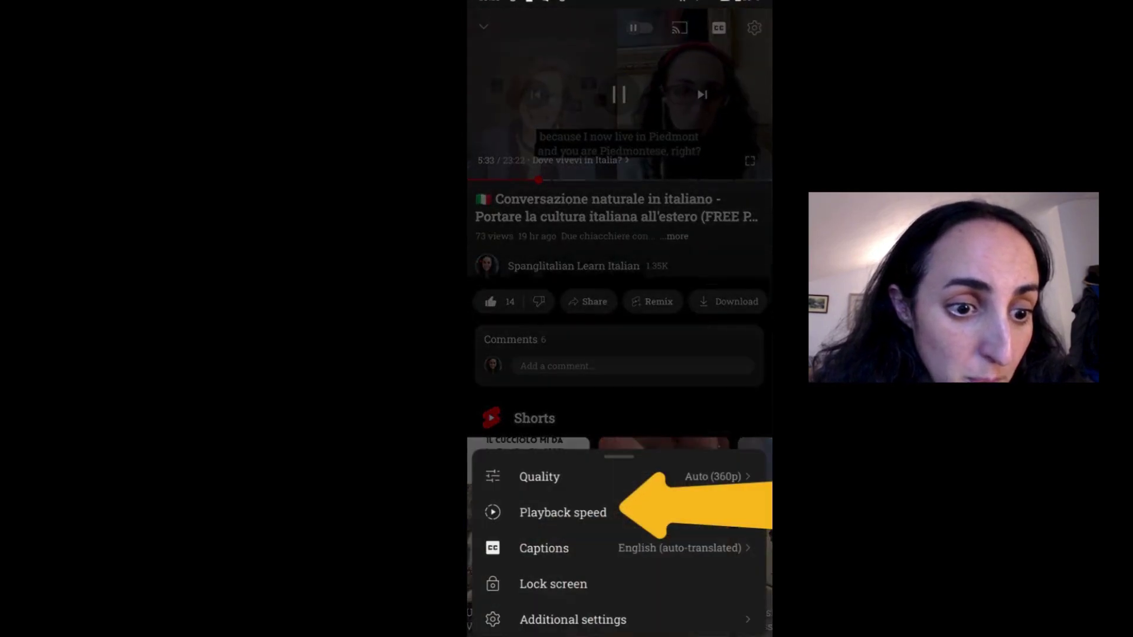
click(563, 512)
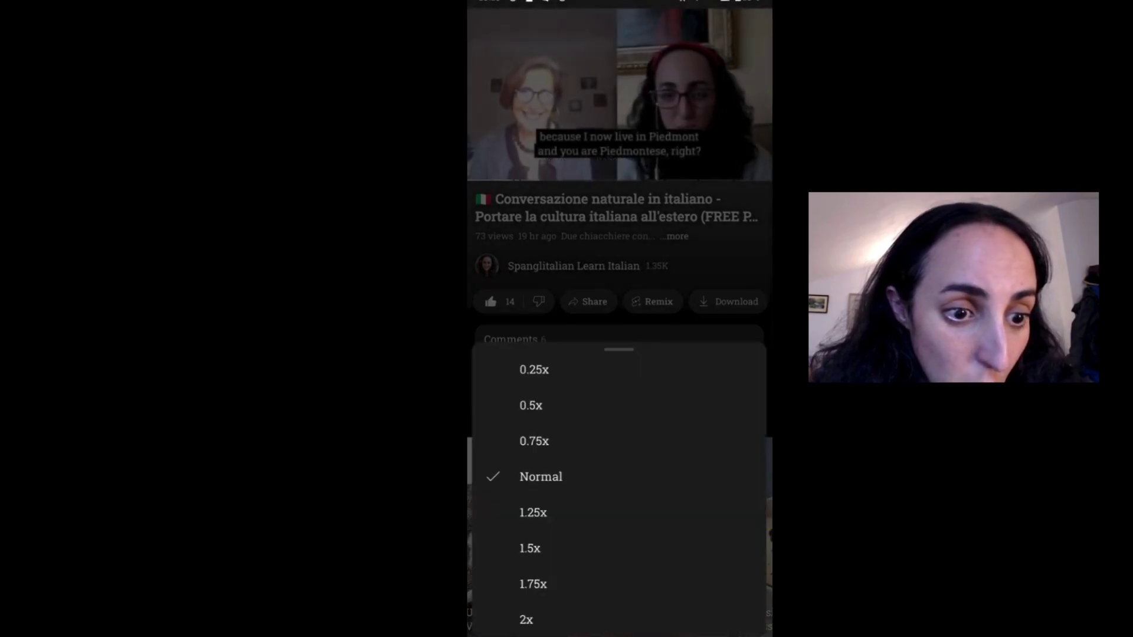
click(534, 441)
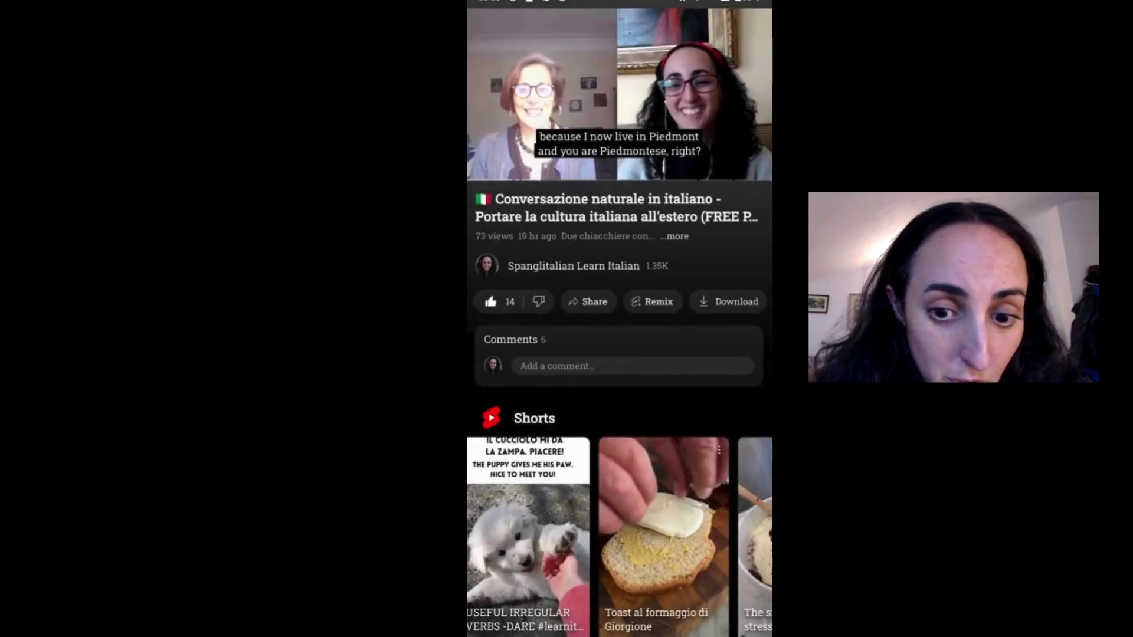